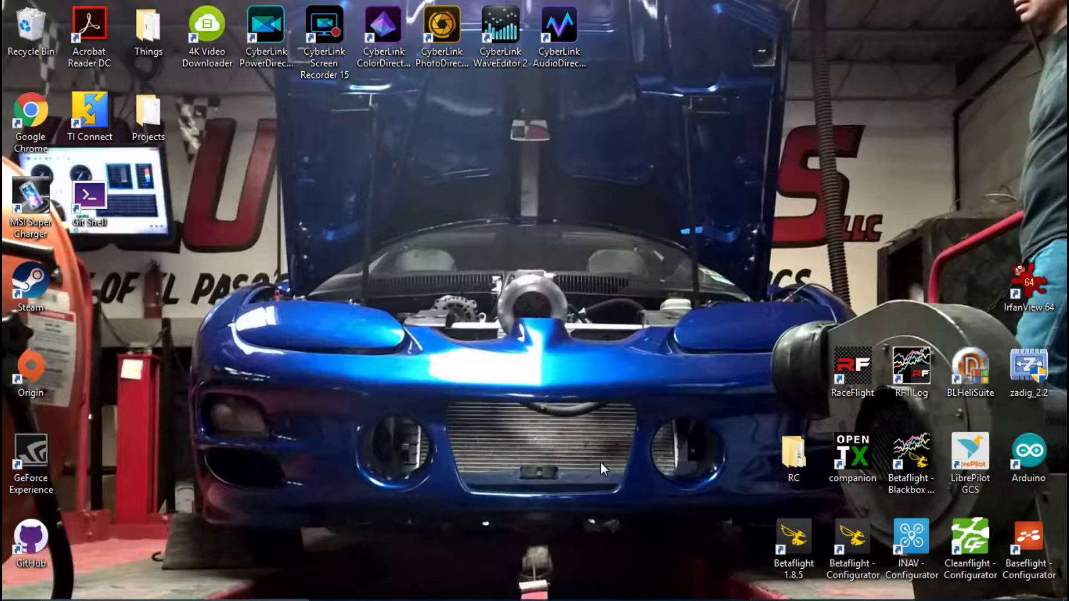
Switch to Betaflight Configurator and enable the LED_STRIP feature among the Other Features of the configuration.
{"action": "double_click", "coordinate": [851, 550]}
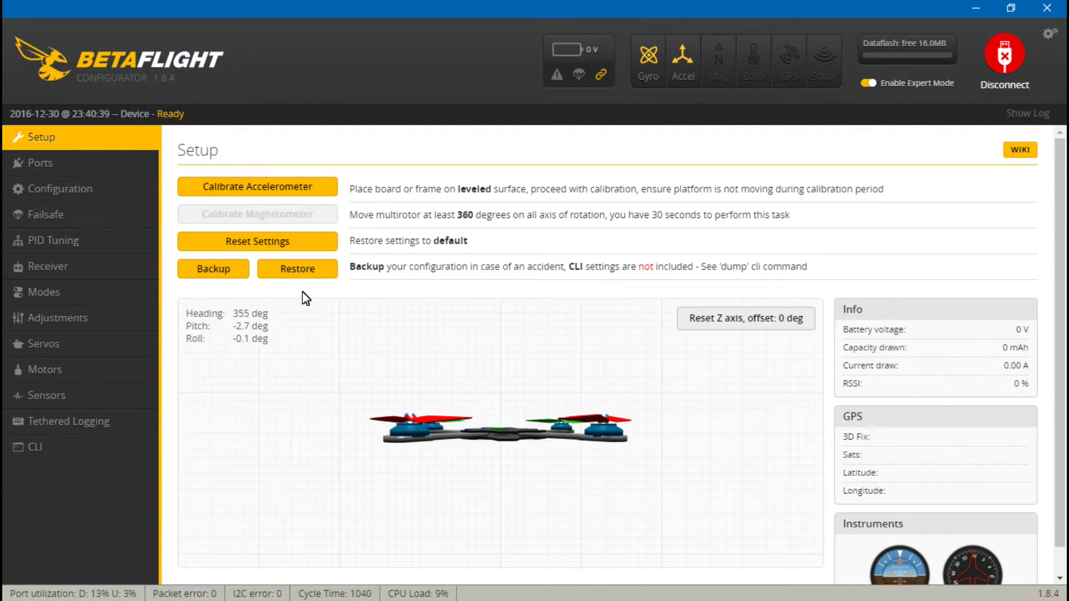
{"action": "left_click", "coordinate": [88, 196]}
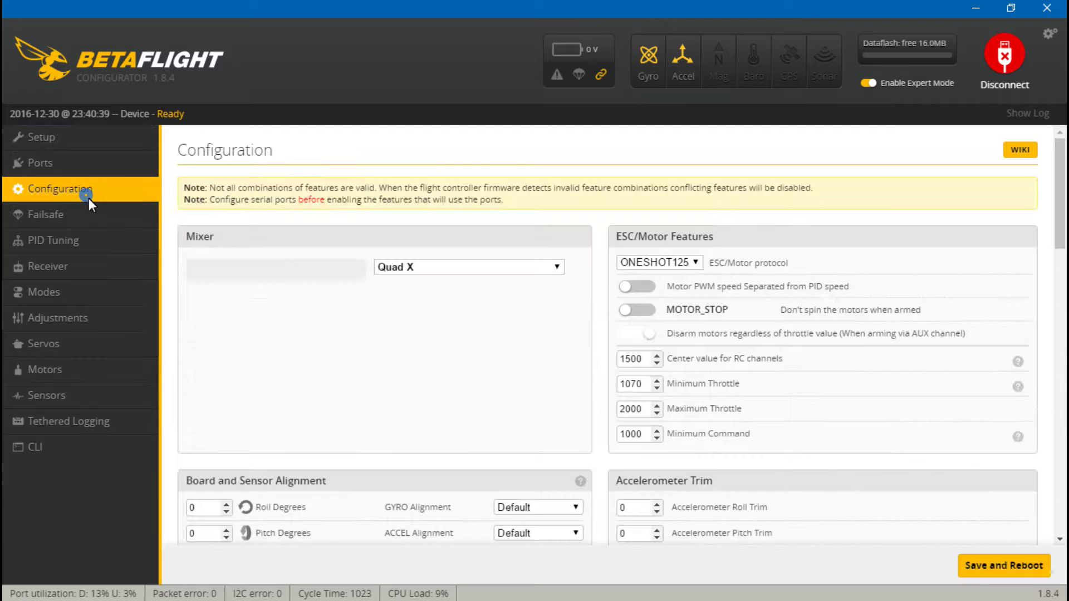
{"action": "scroll", "coordinate": [597, 412], "scroll_direction": "down", "scroll_amount": 1}
{"action": "scroll", "coordinate": [597, 412], "scroll_direction": "down", "scroll_amount": 15}
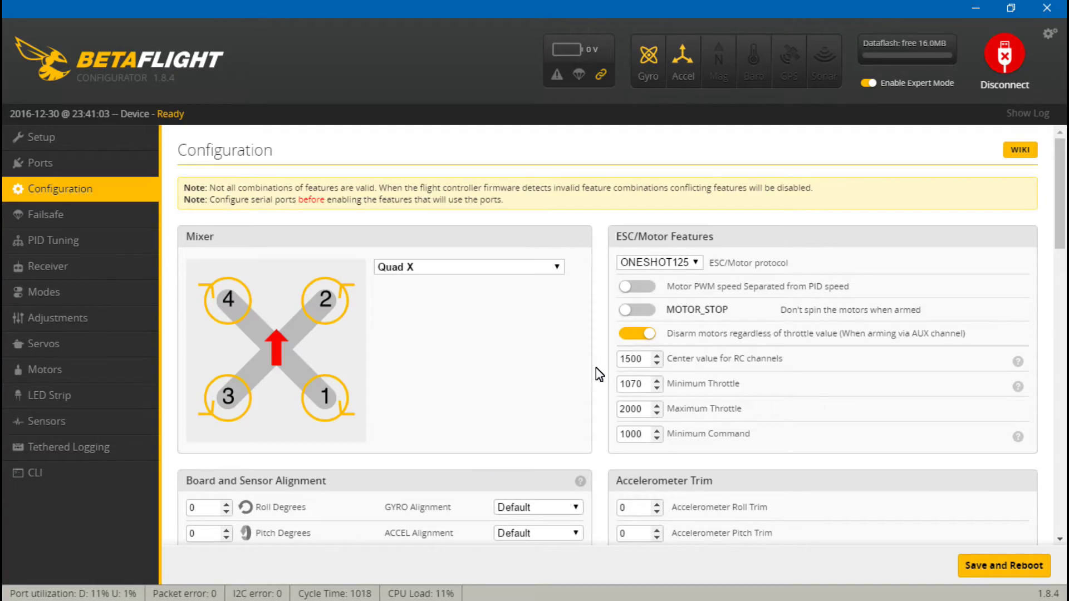
{"action": "scroll", "coordinate": [598, 374], "scroll_direction": "down", "scroll_amount": 20}
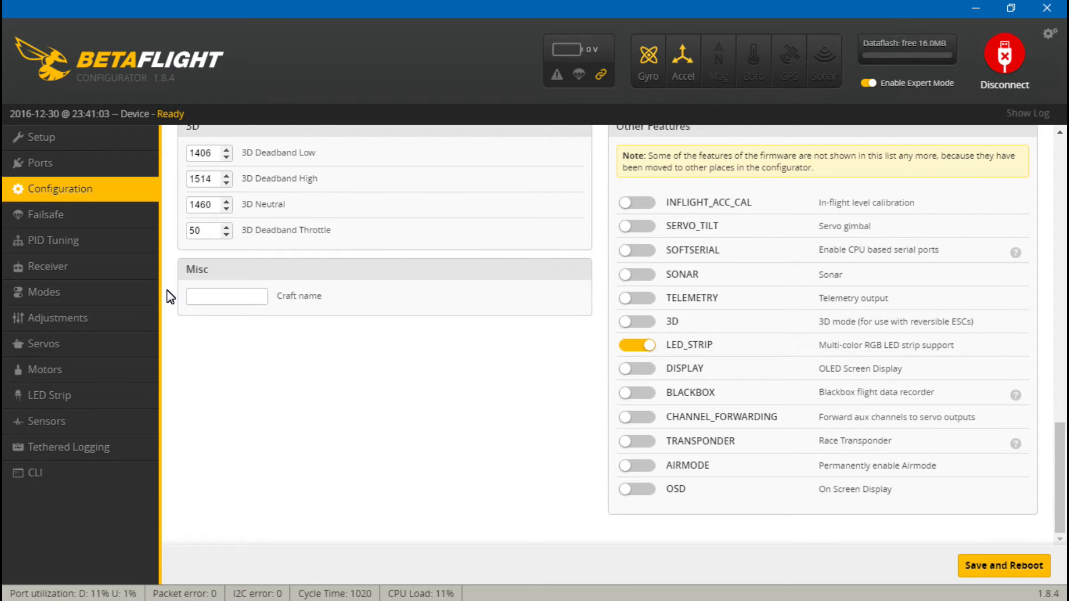
Open the LED strip setup and, in wire ordering mode, number LEDs 0–7 from right to left across the middle of the grid's bottom row.
{"action": "left_click", "coordinate": [50, 395]}
{"action": "scroll", "coordinate": [497, 329], "scroll_direction": "down", "scroll_amount": 2}
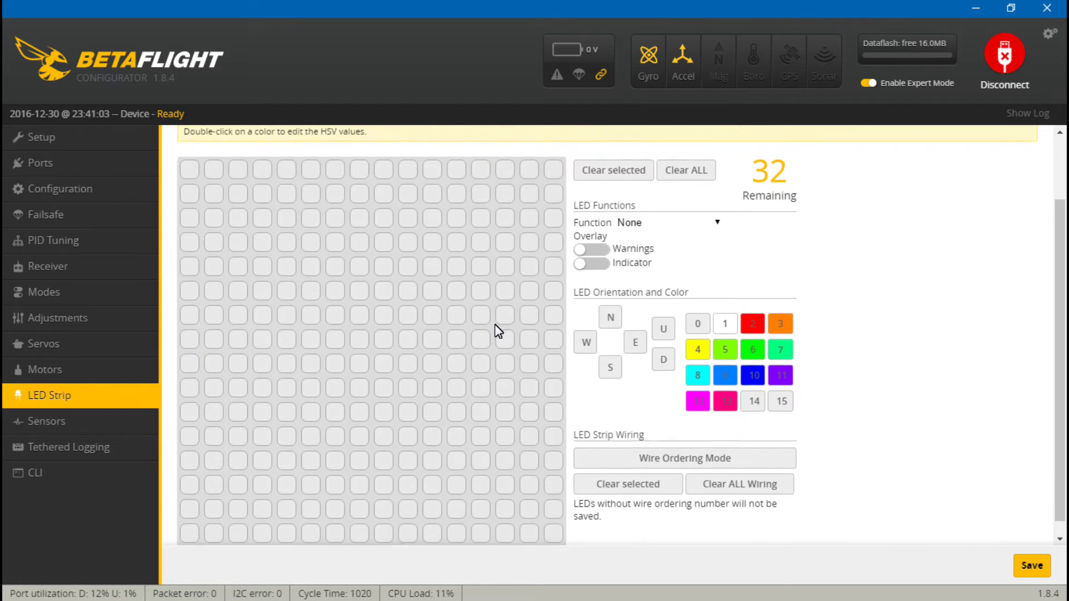
{"action": "scroll", "coordinate": [498, 328], "scroll_direction": "down", "scroll_amount": 1}
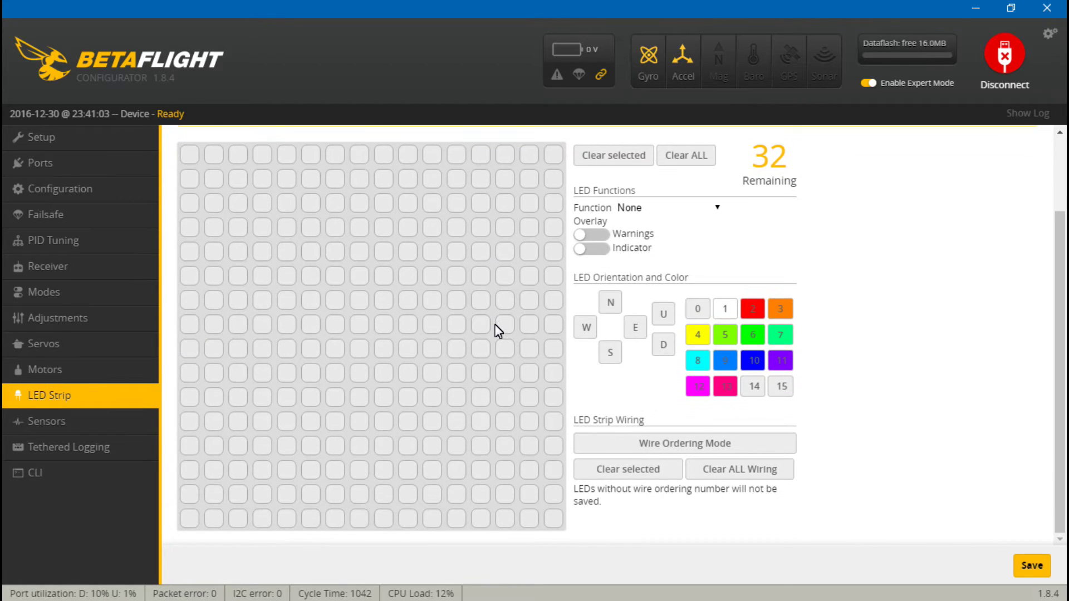
{"action": "left_click", "coordinate": [654, 440]}
{"action": "left_click", "coordinate": [456, 519]}
{"action": "left_click", "coordinate": [432, 518]}
{"action": "left_click", "coordinate": [407, 519]}
{"action": "left_click", "coordinate": [383, 519]}
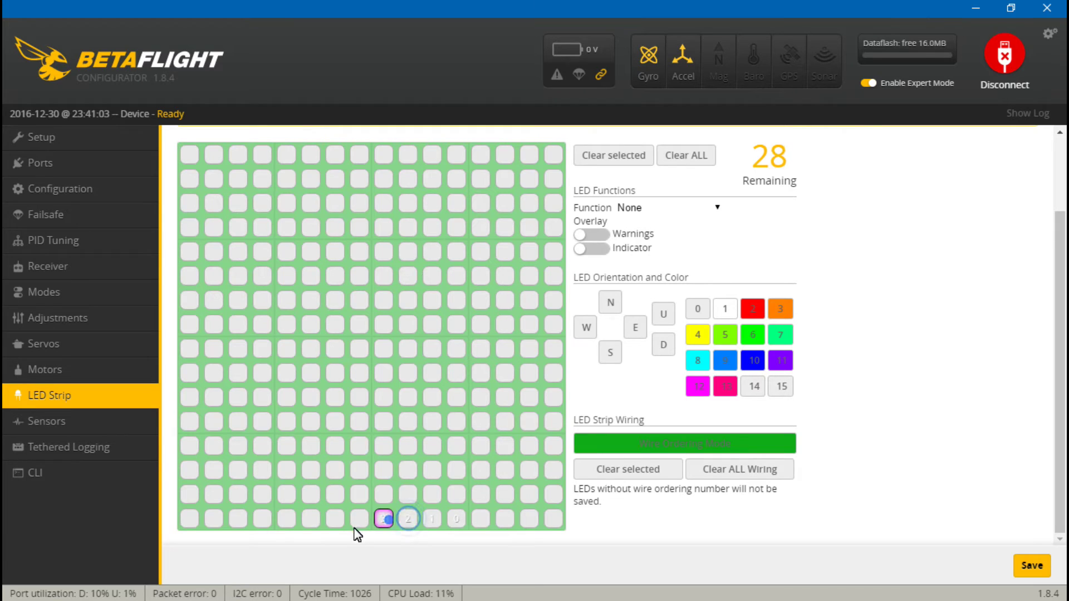
{"action": "left_click", "coordinate": [359, 519]}
{"action": "left_click", "coordinate": [335, 519]}
{"action": "left_click", "coordinate": [311, 519]}
{"action": "left_click", "coordinate": [287, 518]}
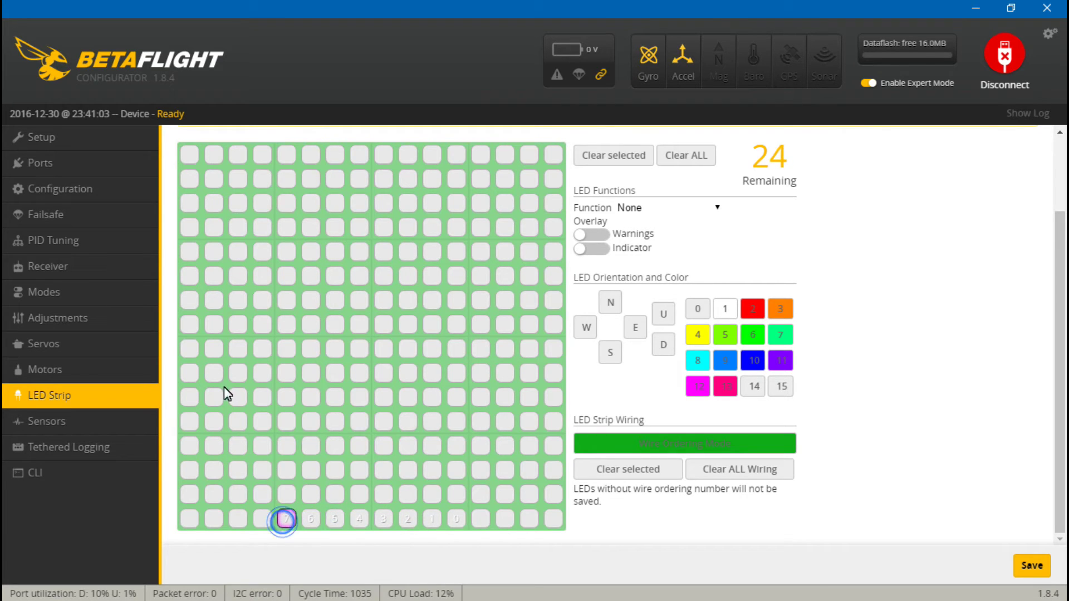
Number LEDs 8–15 upward along the grid's leftmost column, from the twelfth row to the fifth row.
{"action": "left_click", "coordinate": [190, 421]}
{"action": "left_click", "coordinate": [189, 397]}
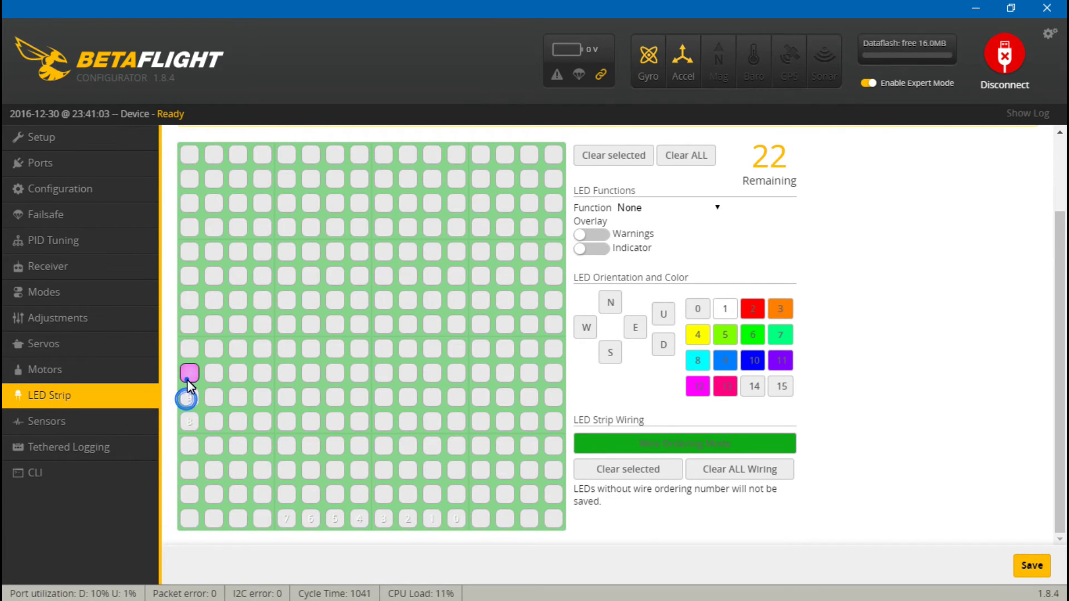
{"action": "left_click", "coordinate": [190, 373]}
{"action": "left_click", "coordinate": [189, 349]}
{"action": "left_click", "coordinate": [190, 324]}
{"action": "left_click", "coordinate": [190, 300]}
{"action": "left_click", "coordinate": [189, 276]}
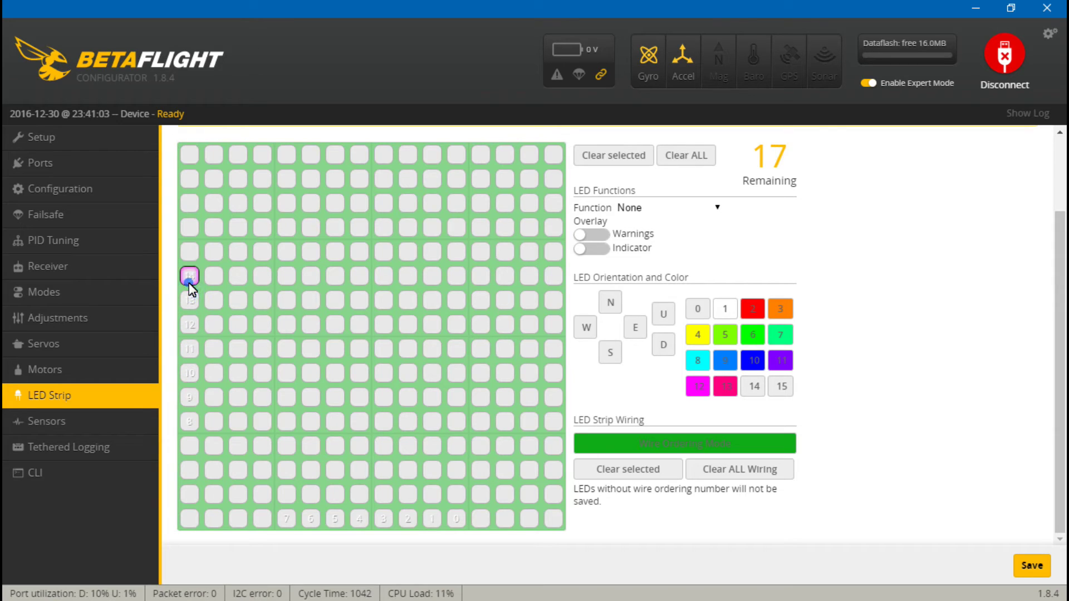
{"action": "left_click", "coordinate": [190, 252]}
Number LEDs 16–23 from left to right along the grid's top row, from the fifth to the twelfth column.
{"action": "left_click", "coordinate": [286, 154]}
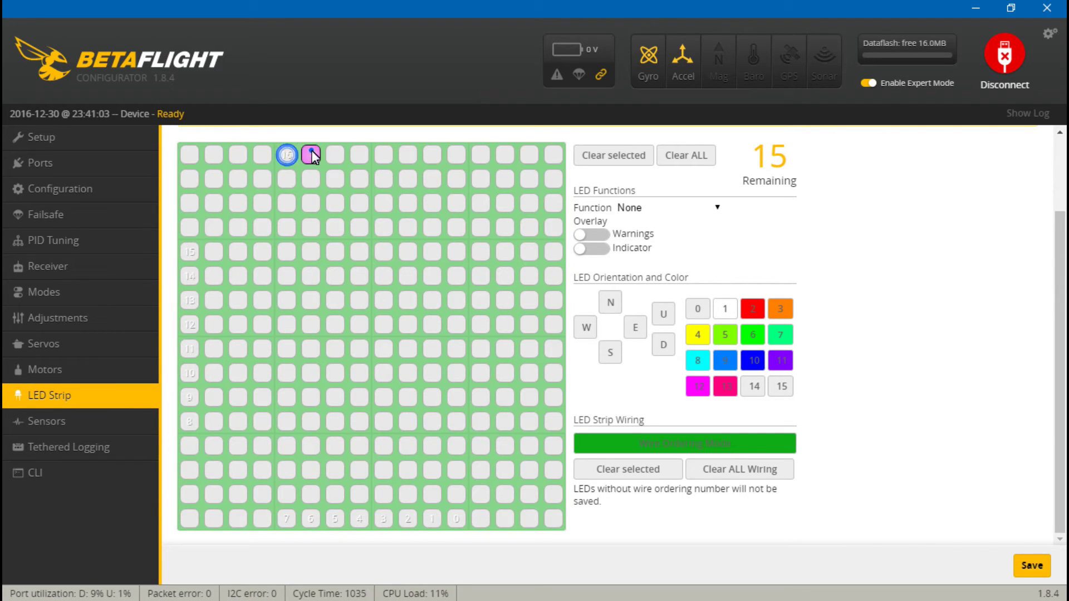
{"action": "left_click", "coordinate": [311, 154]}
{"action": "left_click", "coordinate": [335, 155]}
{"action": "left_click", "coordinate": [359, 155]}
{"action": "left_click", "coordinate": [384, 155]}
{"action": "left_click", "coordinate": [407, 155]}
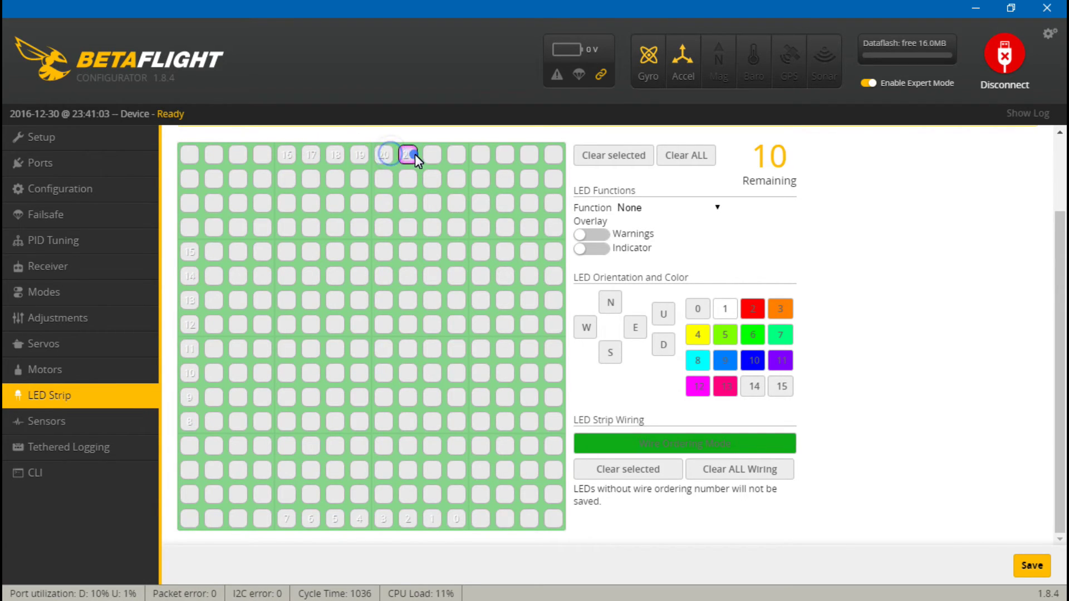
{"action": "left_click", "coordinate": [432, 155]}
{"action": "left_click", "coordinate": [456, 155]}
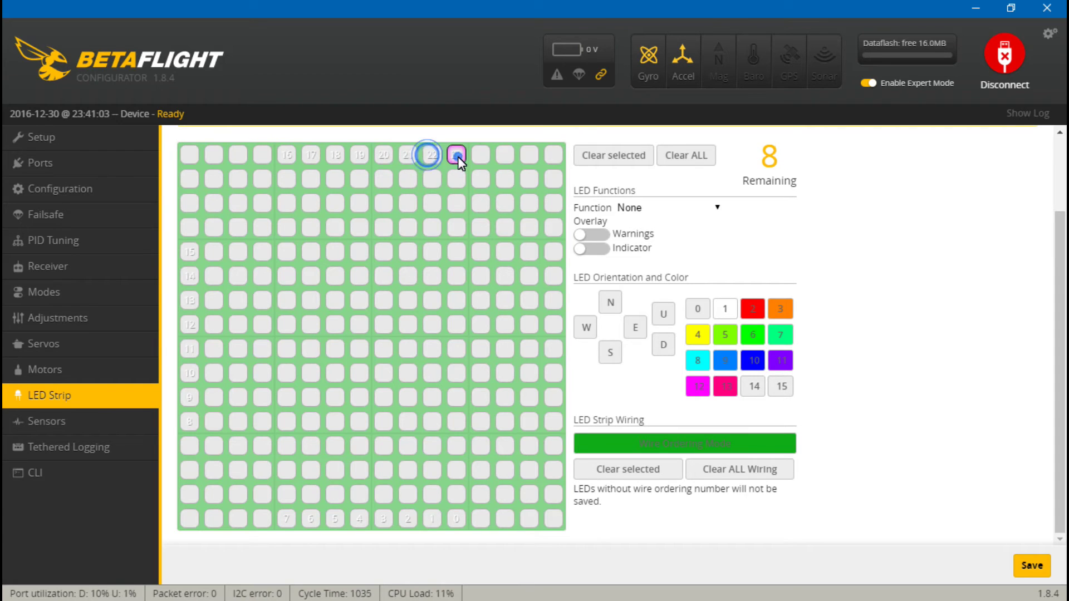
Number LEDs 24–31 downward along the grid's rightmost column, from the fifth row to the twelfth row.
{"action": "left_click", "coordinate": [554, 252]}
{"action": "left_click", "coordinate": [554, 276]}
{"action": "left_click", "coordinate": [553, 300]}
{"action": "left_click", "coordinate": [553, 325]}
{"action": "left_click", "coordinate": [554, 349]}
{"action": "left_click", "coordinate": [554, 373]}
{"action": "left_click", "coordinate": [554, 421]}
Give LEDs 24–31 and 0–15 the Color function, shading them from red through orange, yellow, green and cyan to blue.
{"action": "left_click", "coordinate": [638, 206]}
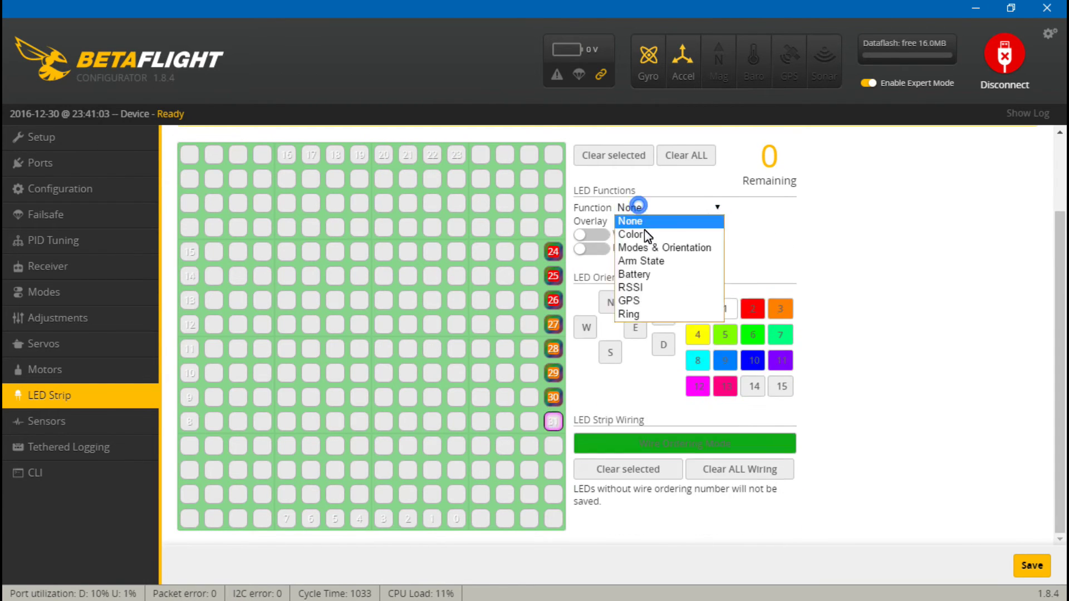
{"action": "left_click", "coordinate": [647, 234]}
{"action": "left_click", "coordinate": [693, 378]}
{"action": "mouse_move", "coordinate": [456, 518]}
{"action": "left_mouse_down"}
{"action": "mouse_move", "coordinate": [334, 513]}
{"action": "mouse_move", "coordinate": [198, 409]}
{"action": "mouse_move", "coordinate": [190, 252]}
{"action": "left_mouse_up"}
Give the top-row LEDs the Color function, setting LEDs 16 and 17 to dark blue and LED 18 to purple.
{"action": "left_click", "coordinate": [668, 207]}
{"action": "left_click", "coordinate": [627, 229]}
{"action": "left_click", "coordinate": [286, 154]}
{"action": "left_click", "coordinate": [752, 400]}
{"action": "left_click", "coordinate": [311, 155]}
{"action": "left_click", "coordinate": [335, 155]}
{"action": "left_click", "coordinate": [780, 401]}
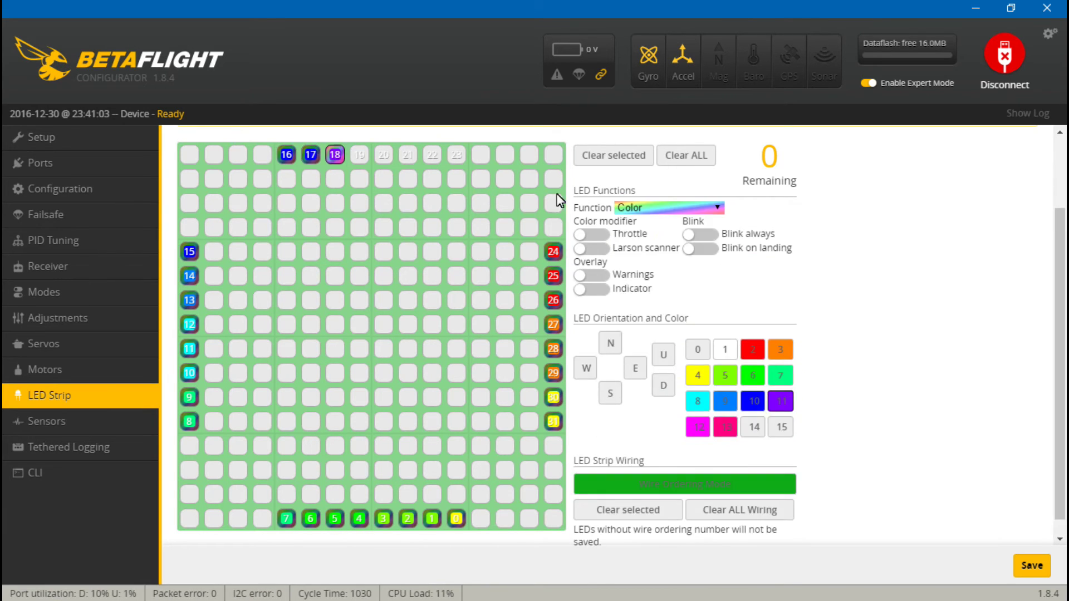
Color LED 19 purple, LEDs 20 and 21 magenta, and LEDs 22 and 23 pink, and select LED 24.
{"action": "left_click", "coordinate": [360, 155]}
{"action": "left_click", "coordinate": [383, 155]}
{"action": "left_click", "coordinate": [407, 155]}
{"action": "left_click", "coordinate": [698, 427]}
{"action": "left_click", "coordinate": [432, 154]}
{"action": "left_click", "coordinate": [456, 155]}
{"action": "left_click", "coordinate": [725, 427]}
{"action": "left_click", "coordinate": [554, 251]}
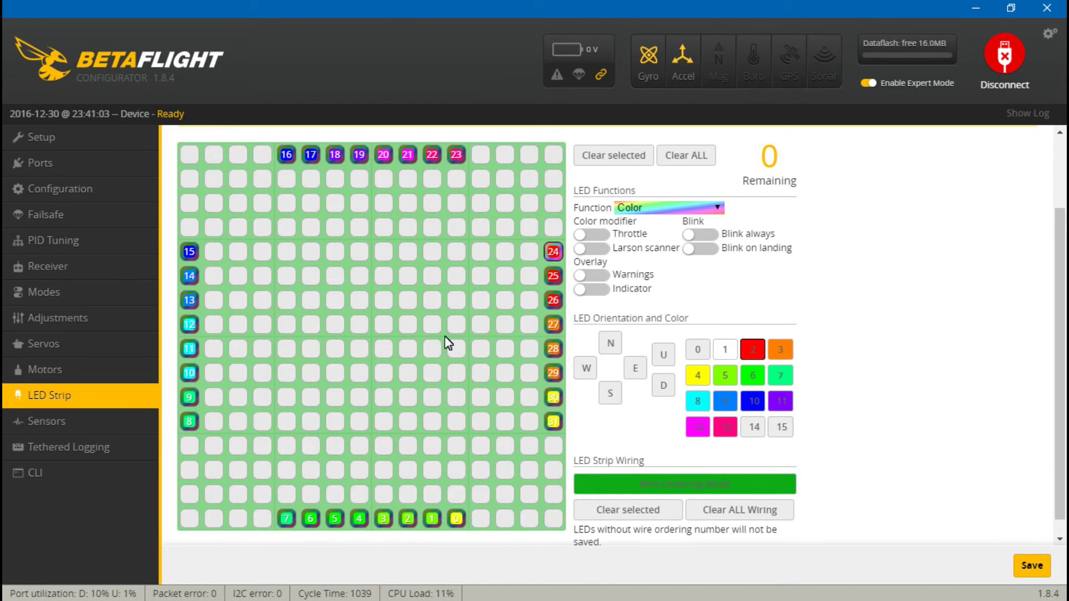